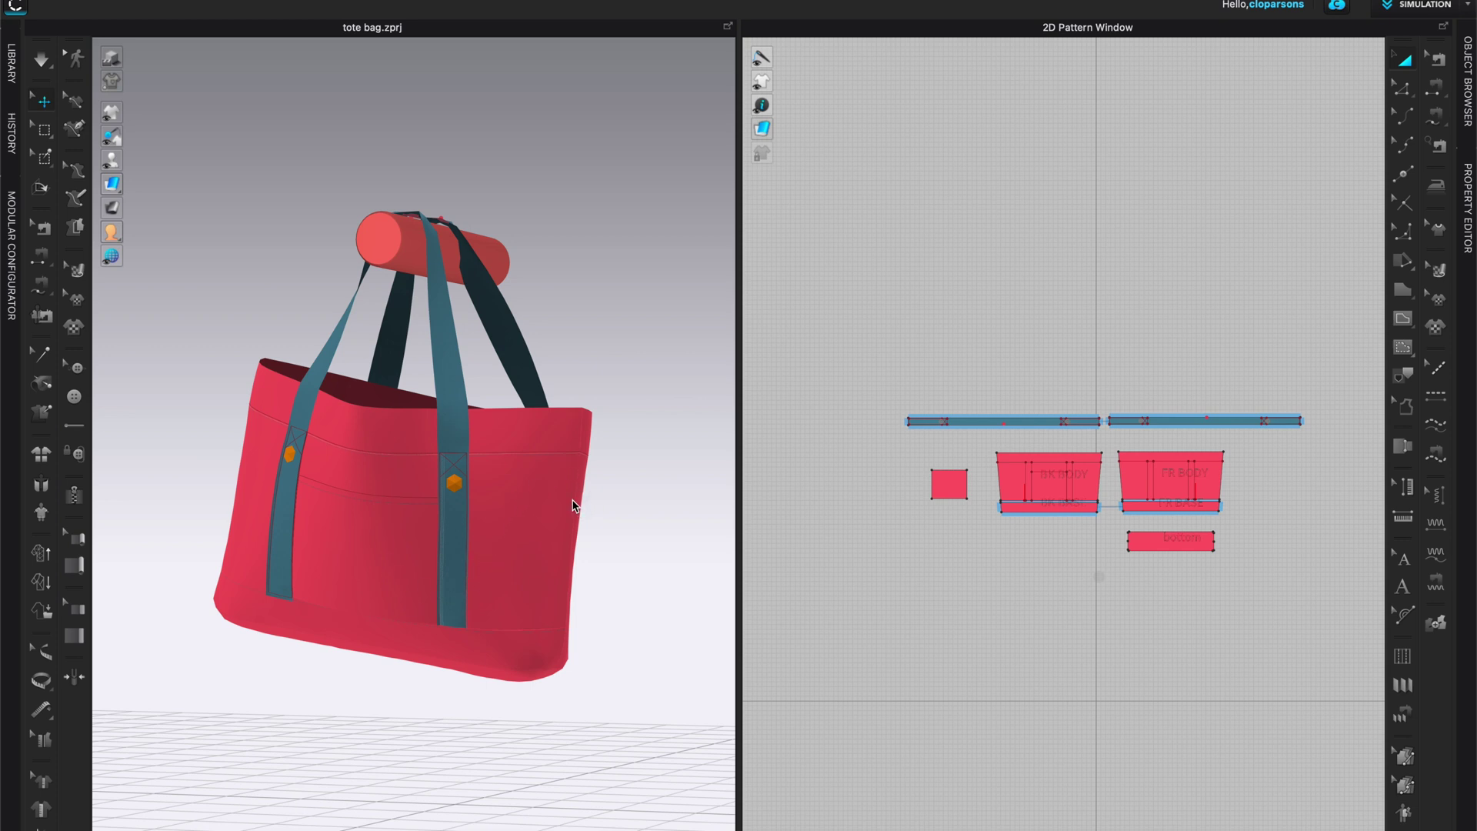
Orbit the 3D view so the whole tote bag and its hanging bar are framed.
right_drag(613, 495, 630, 492)
scroll(631, 497, down, 3)
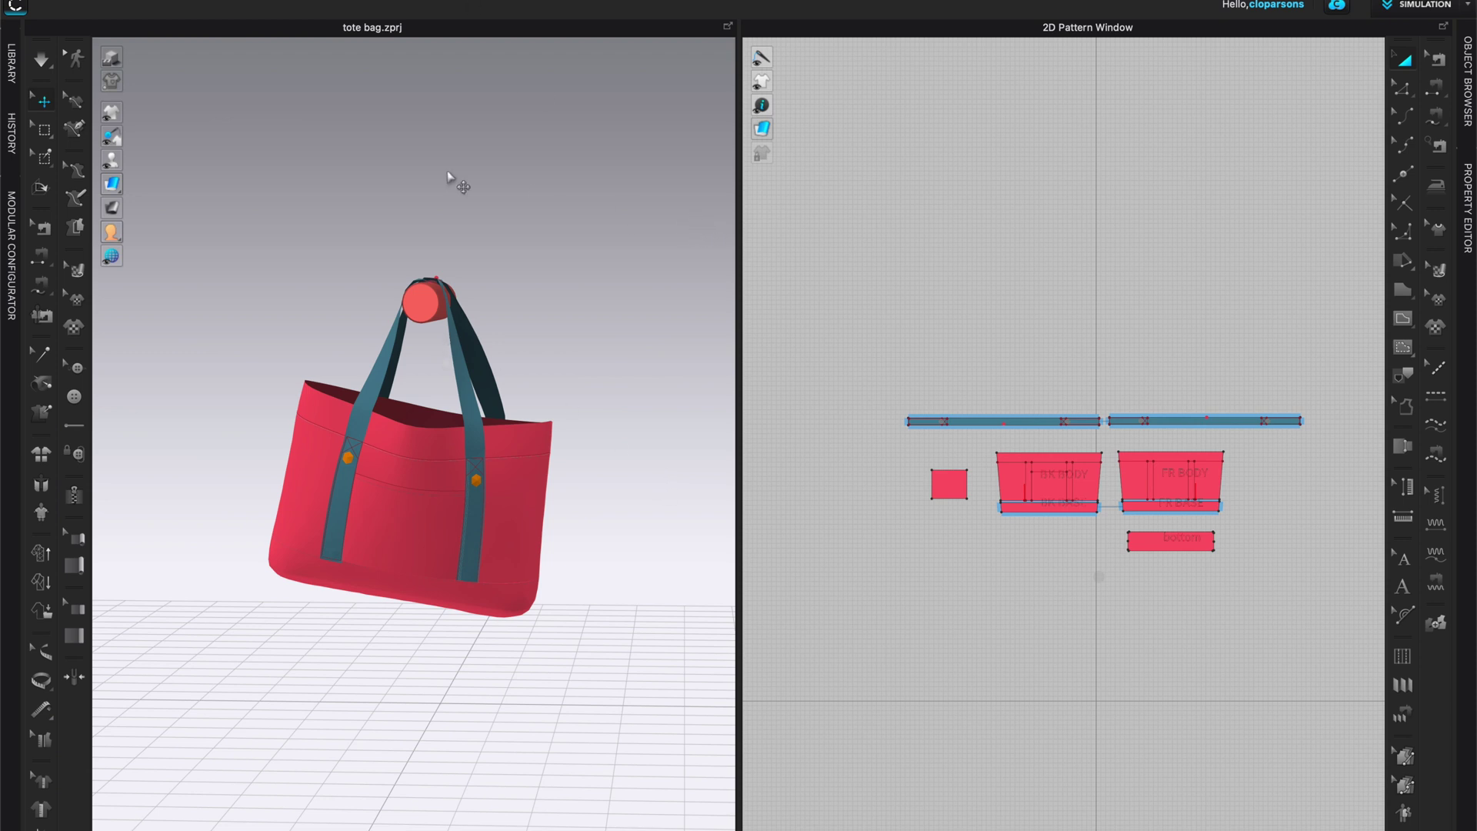
Start a turntable video capture from File > Video Capture and move its panel aside.
click(214, 0)
mouse_move(239, 185)
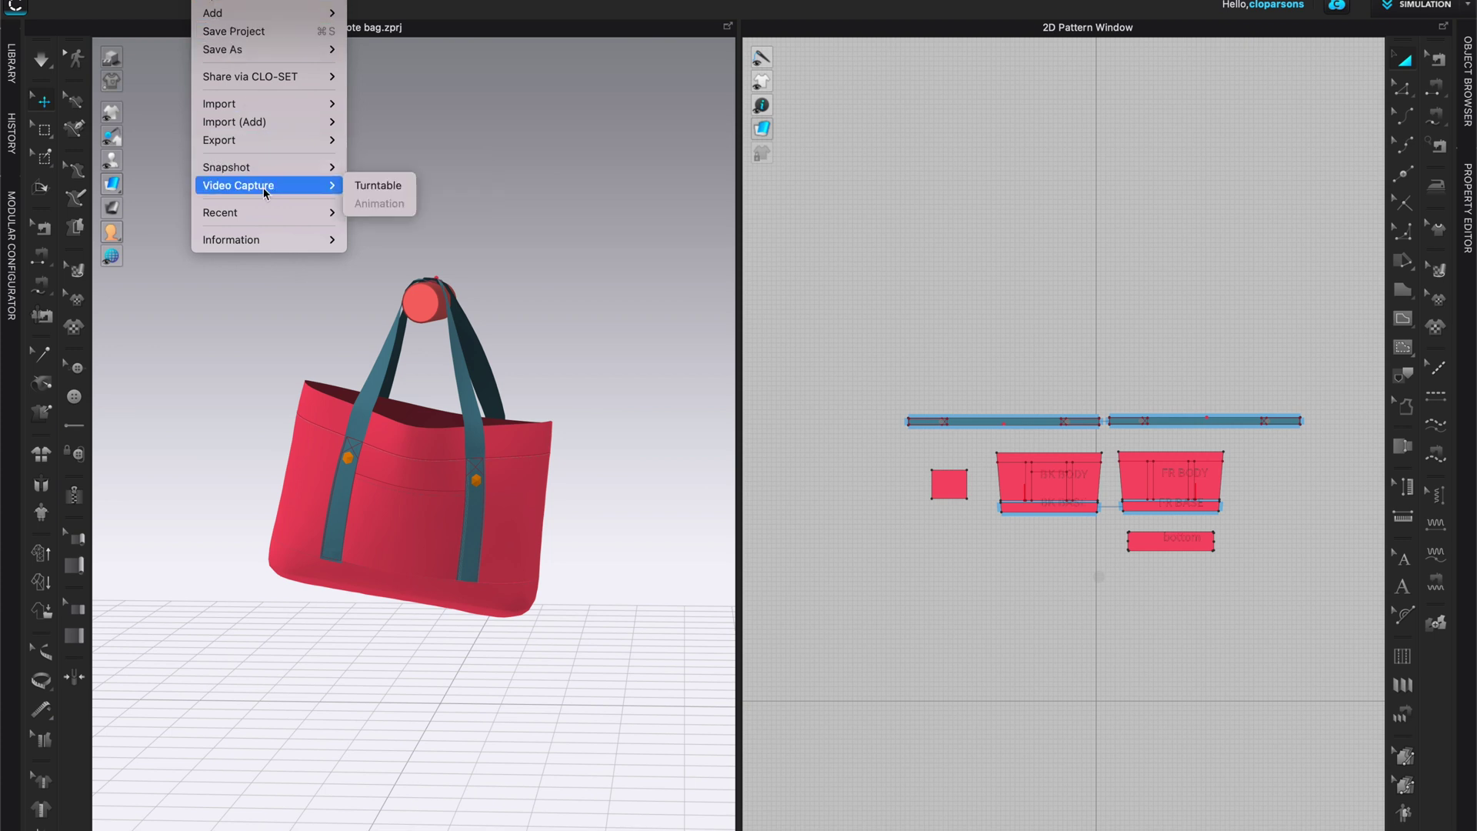
click(382, 185)
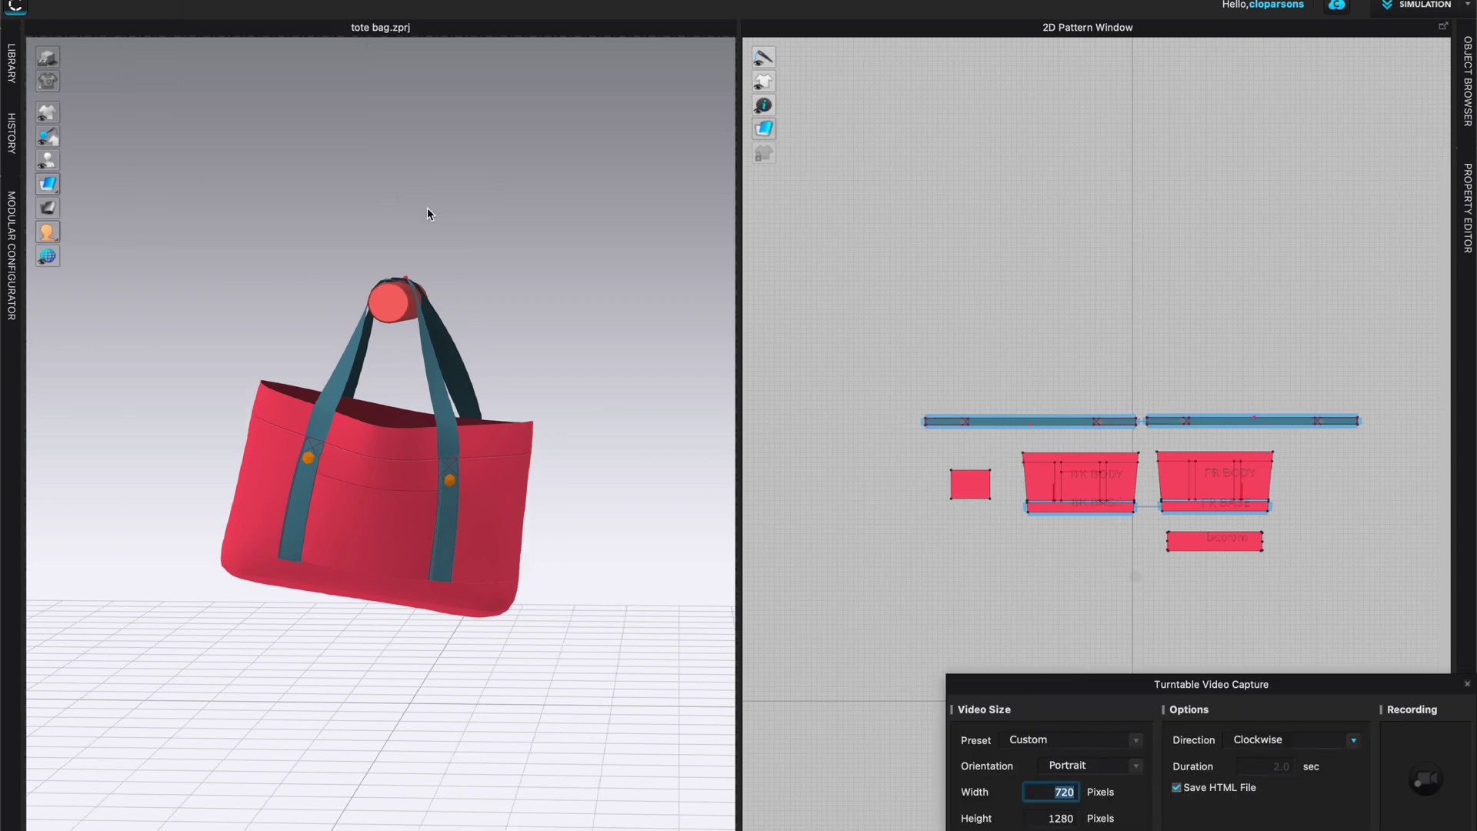
drag(1302, 687, 1146, 357)
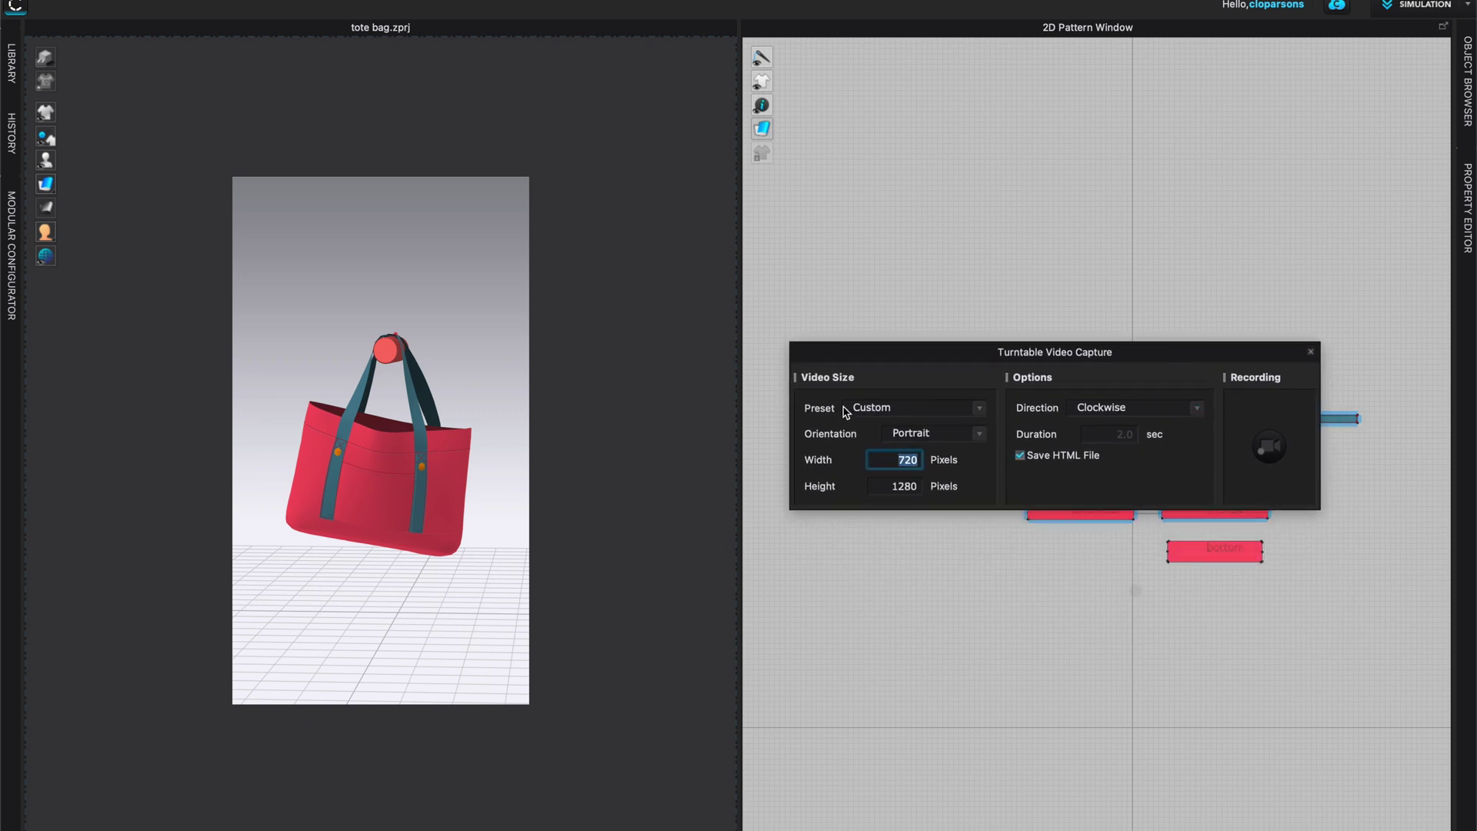
Set the video size preset to 1280 x 720 (16:9).
click(979, 409)
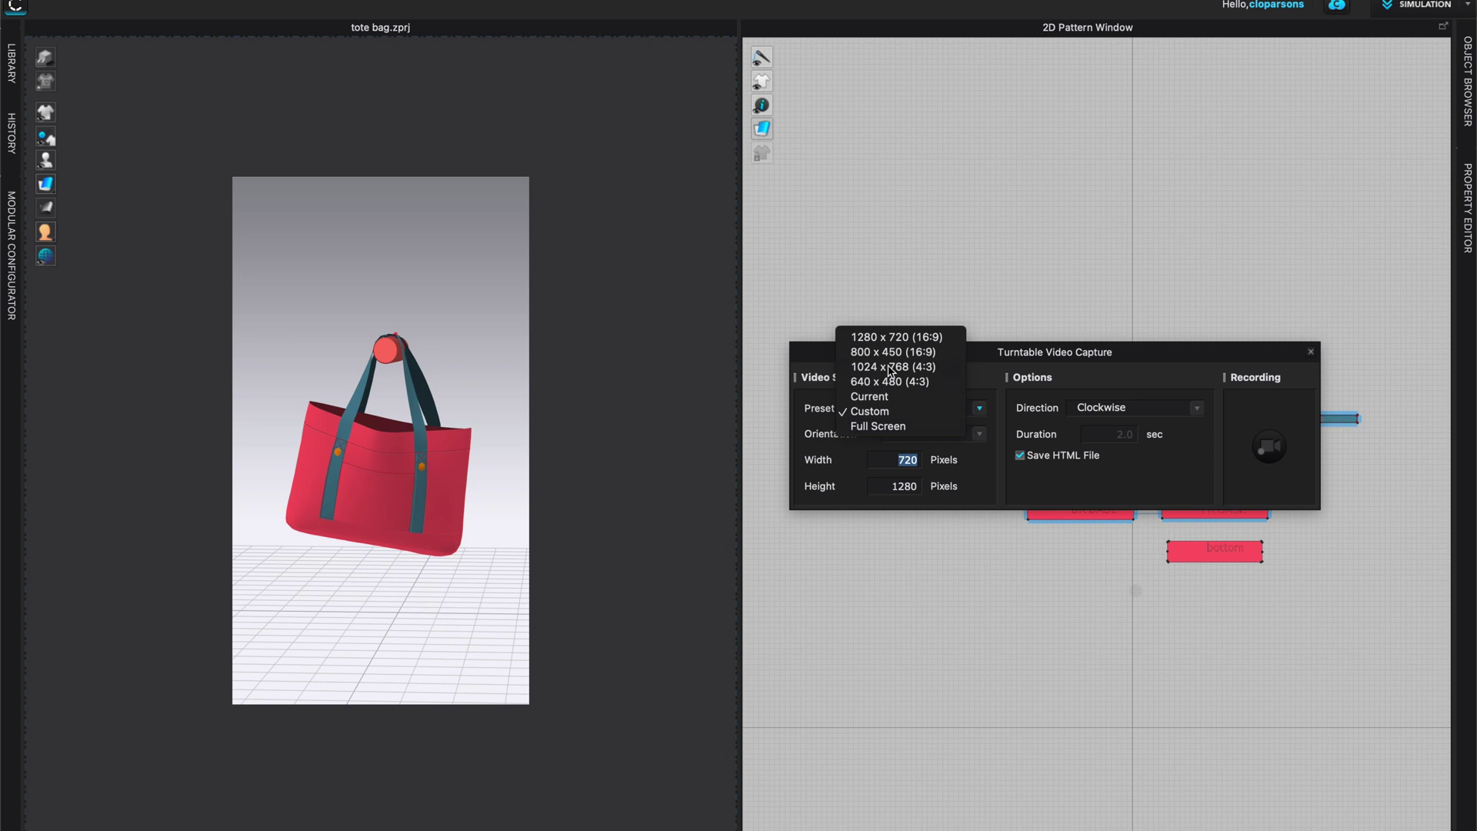
click(921, 339)
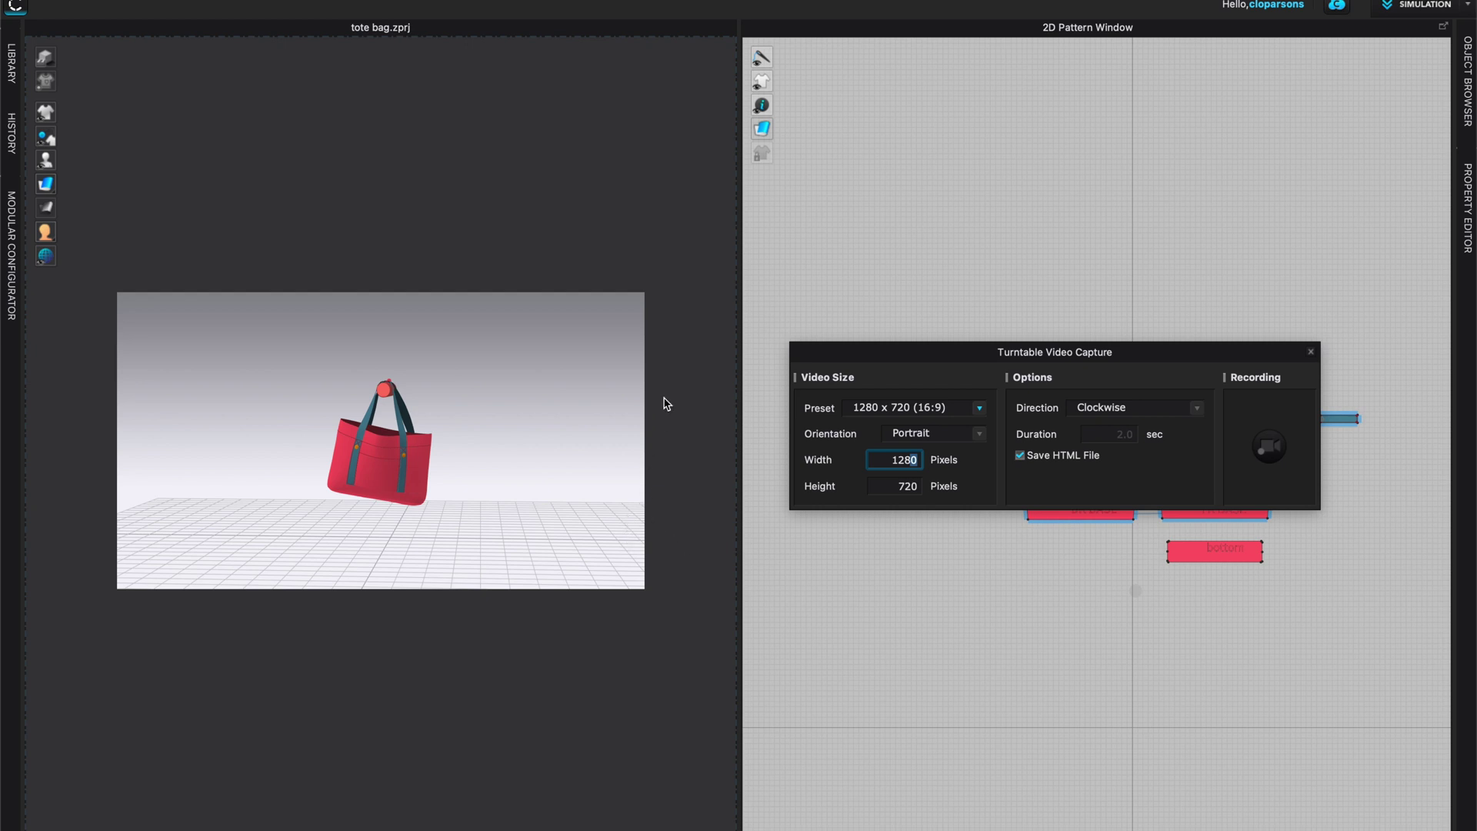
click(980, 412)
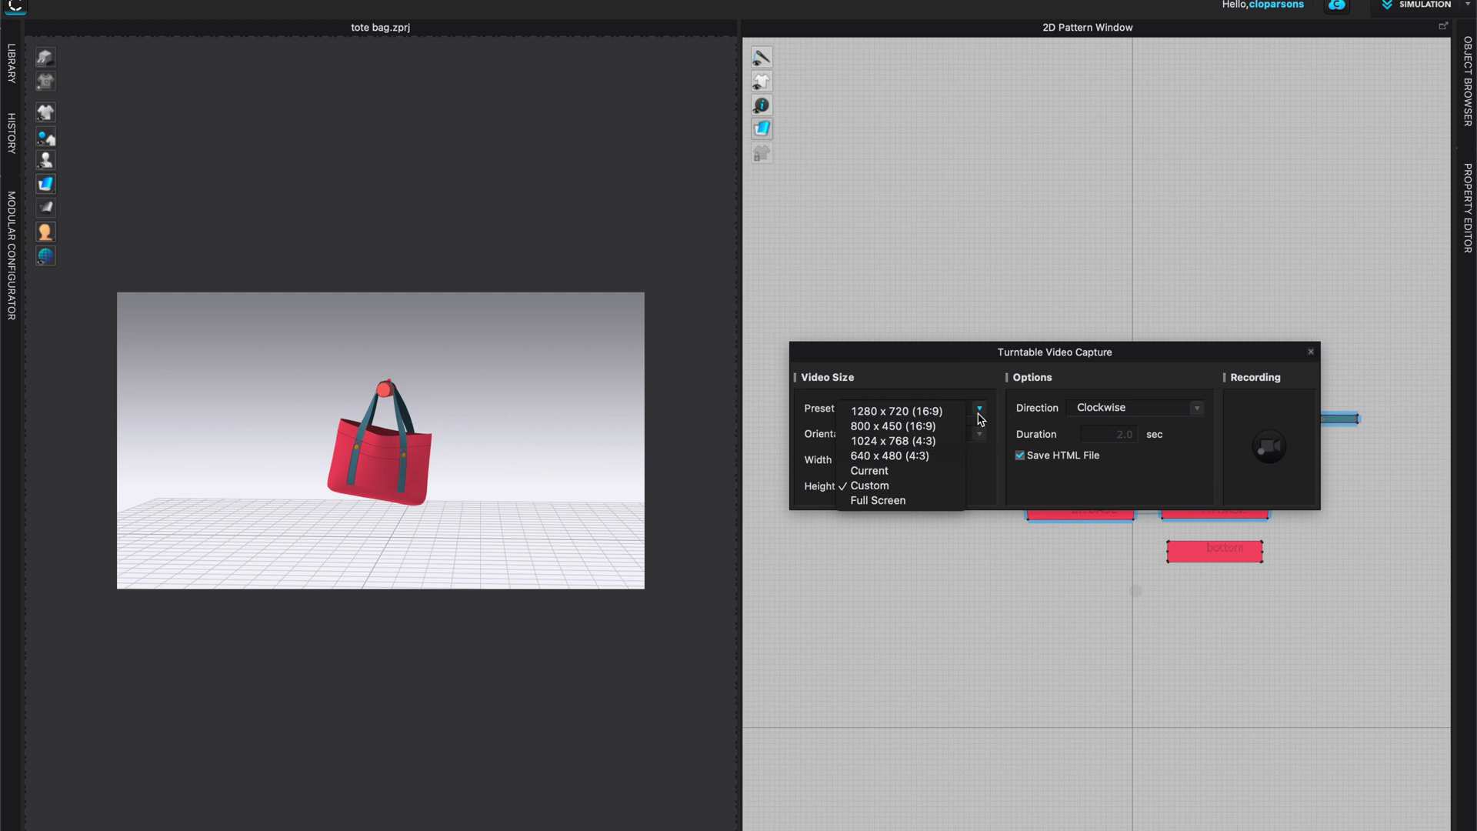
click(918, 412)
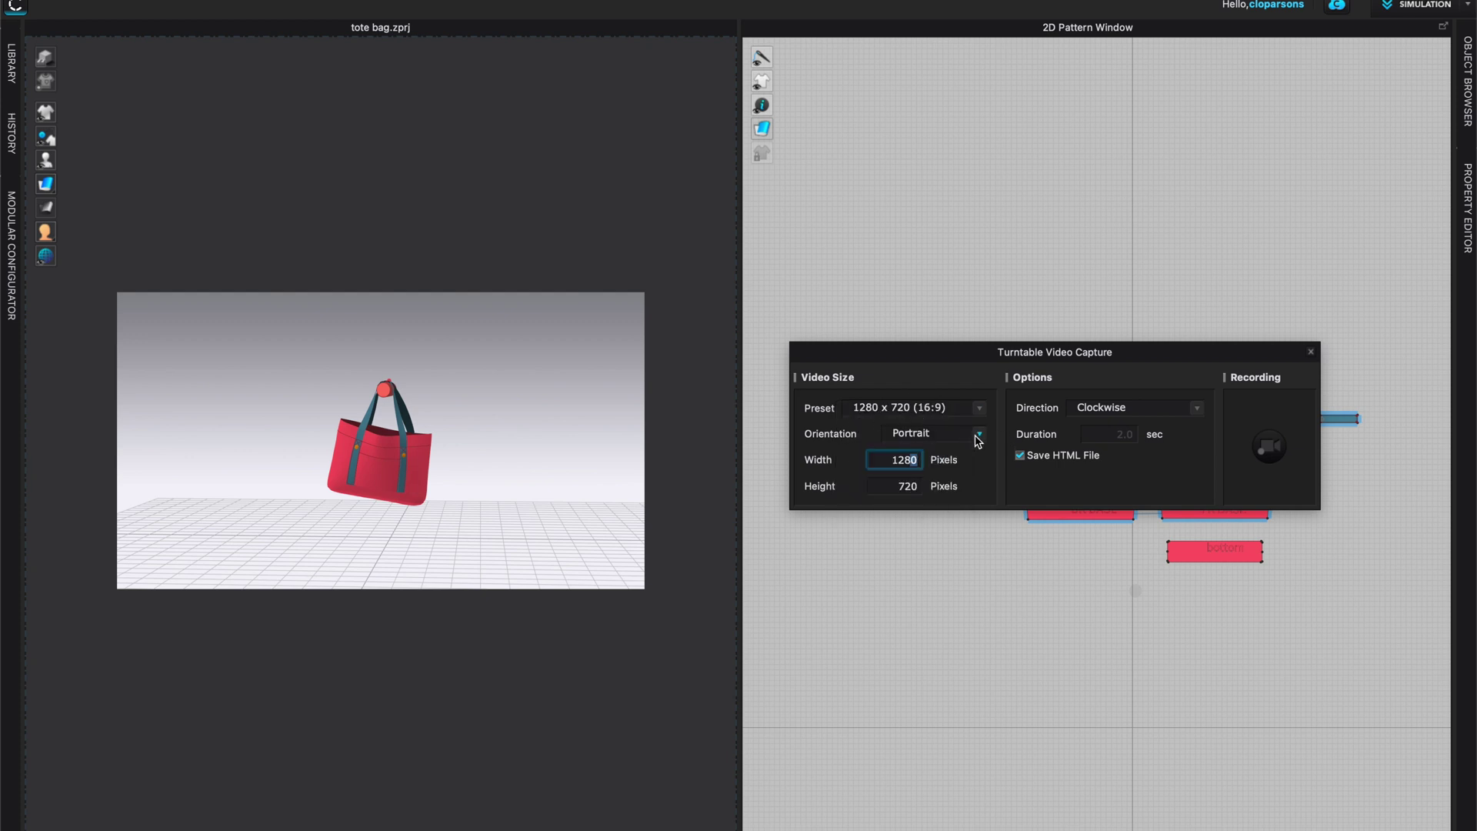
Toggle the orientation to Landscape and back to Portrait.
click(980, 434)
click(929, 451)
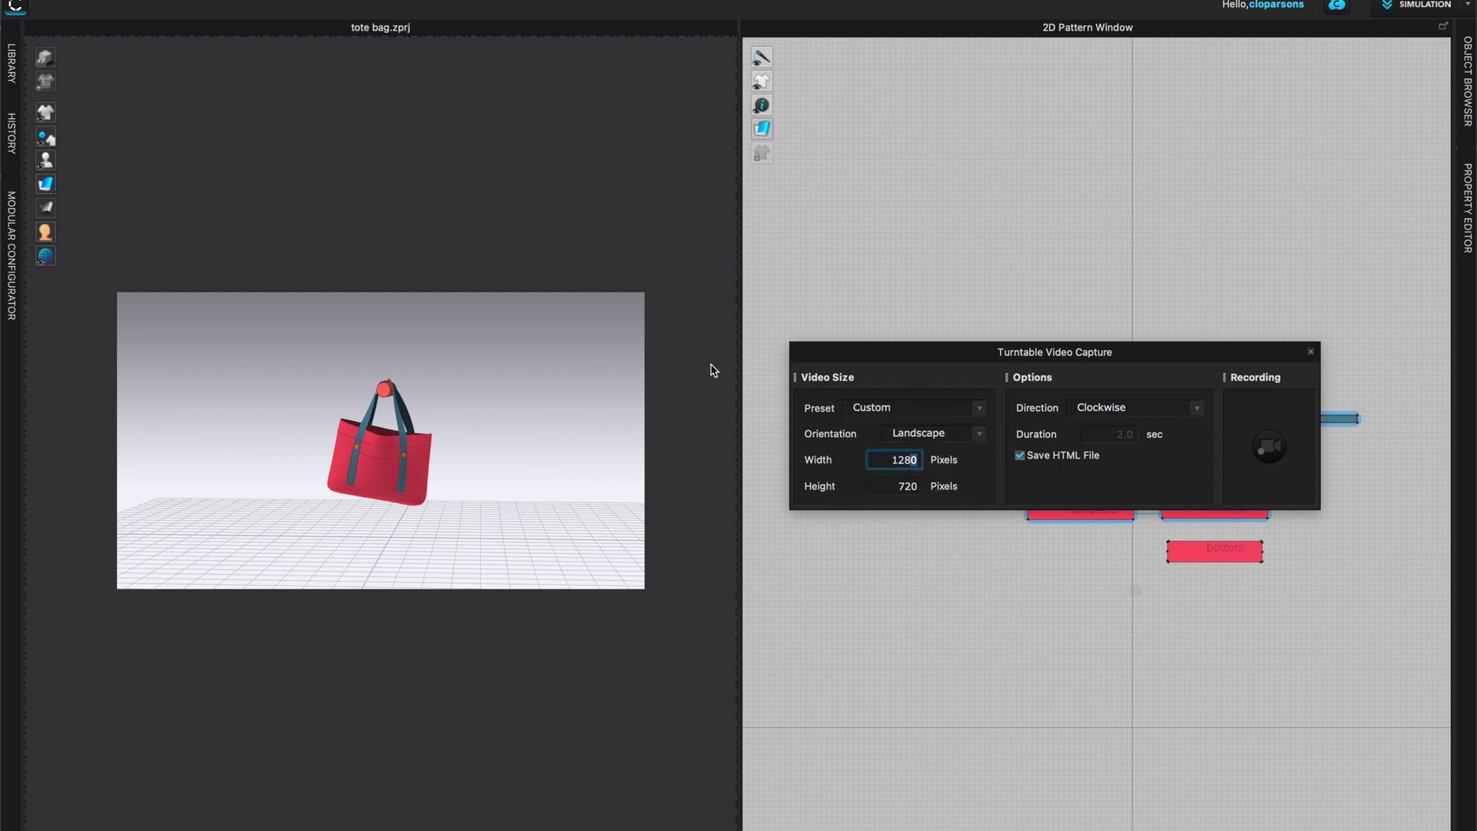
click(981, 440)
click(941, 423)
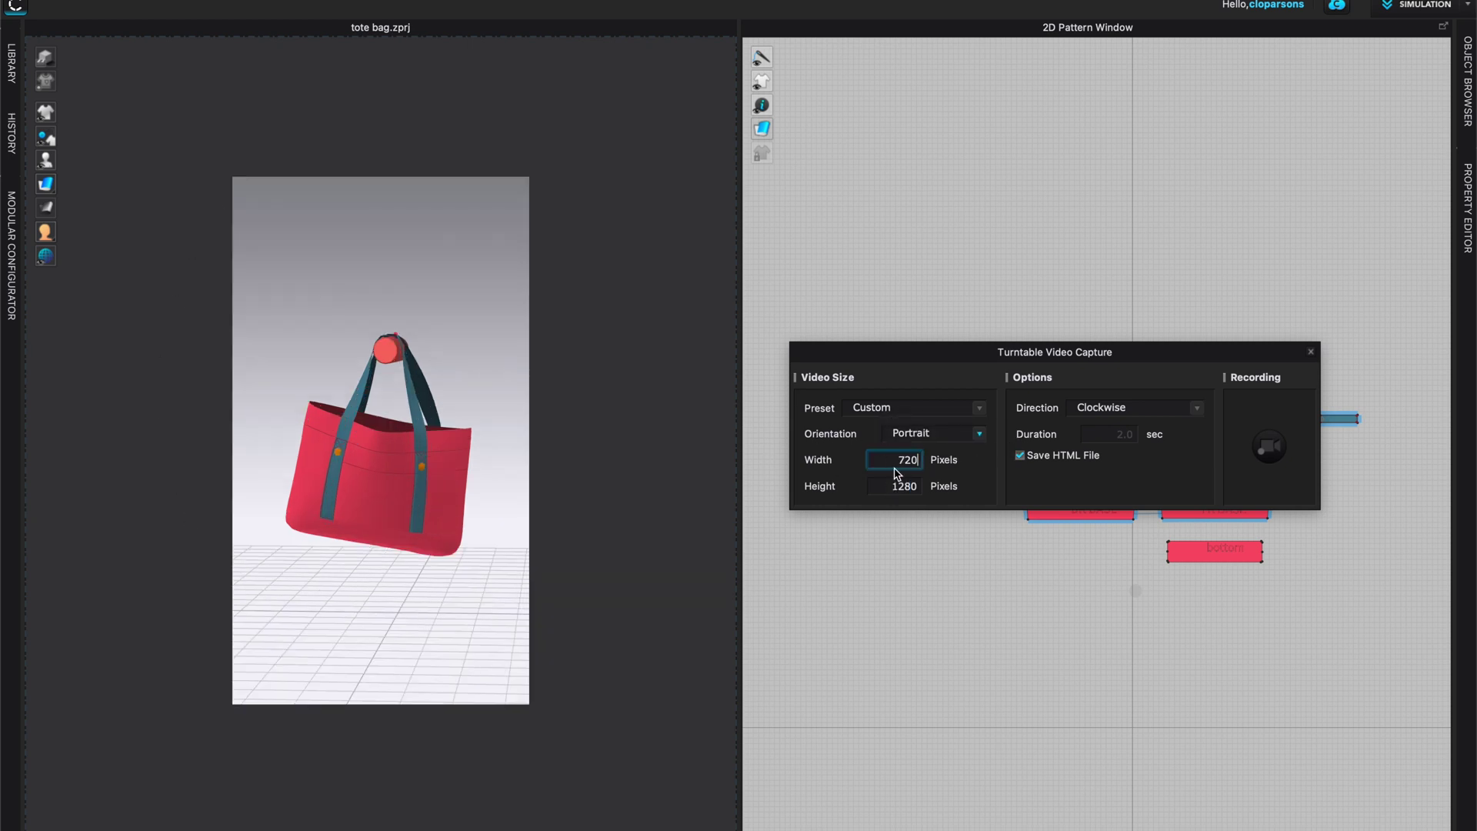
Choose the 800 x 450 (16:9) preset, giving a 450 x 800 portrait frame.
click(981, 414)
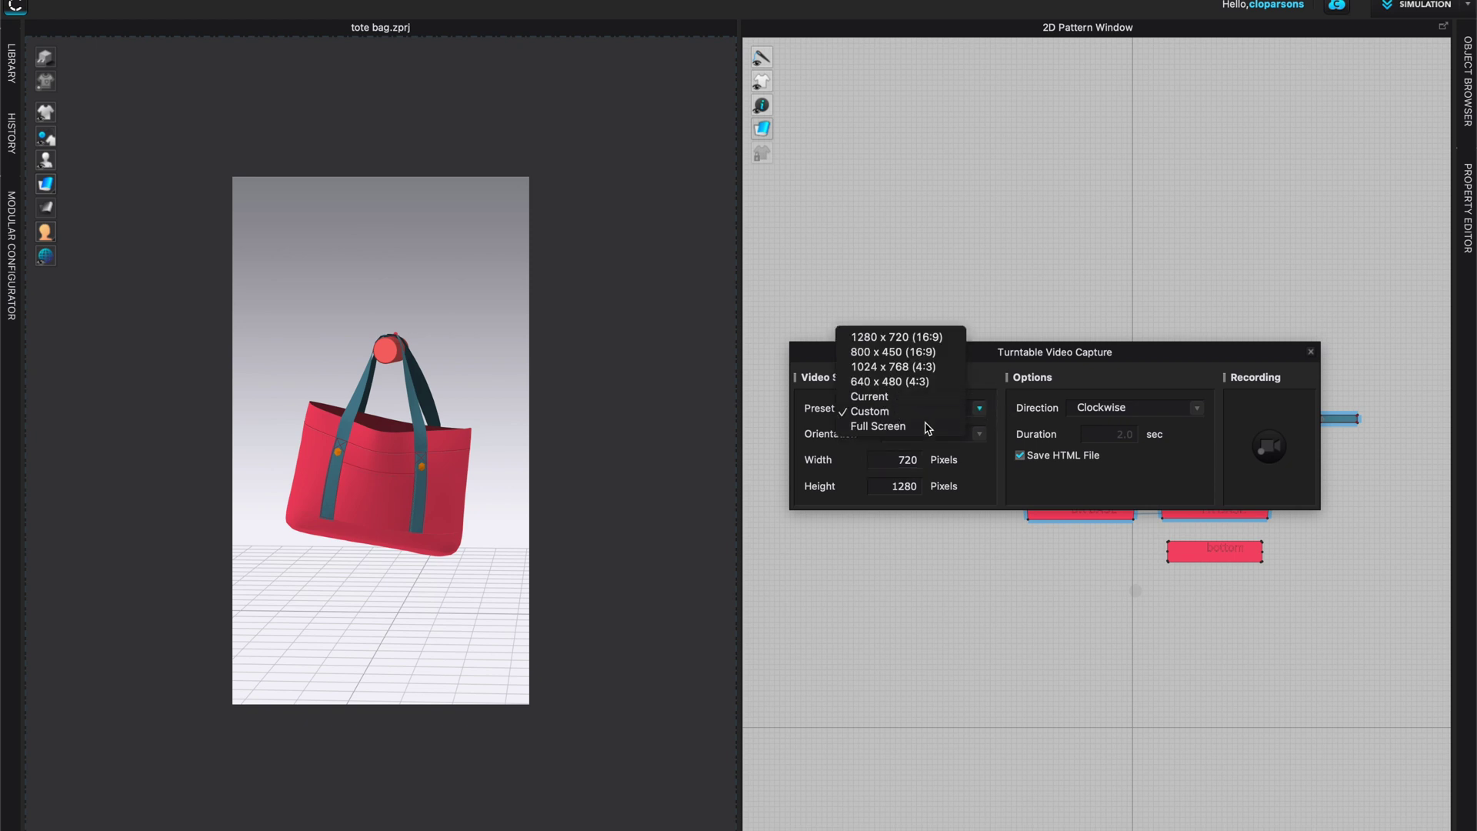
click(923, 353)
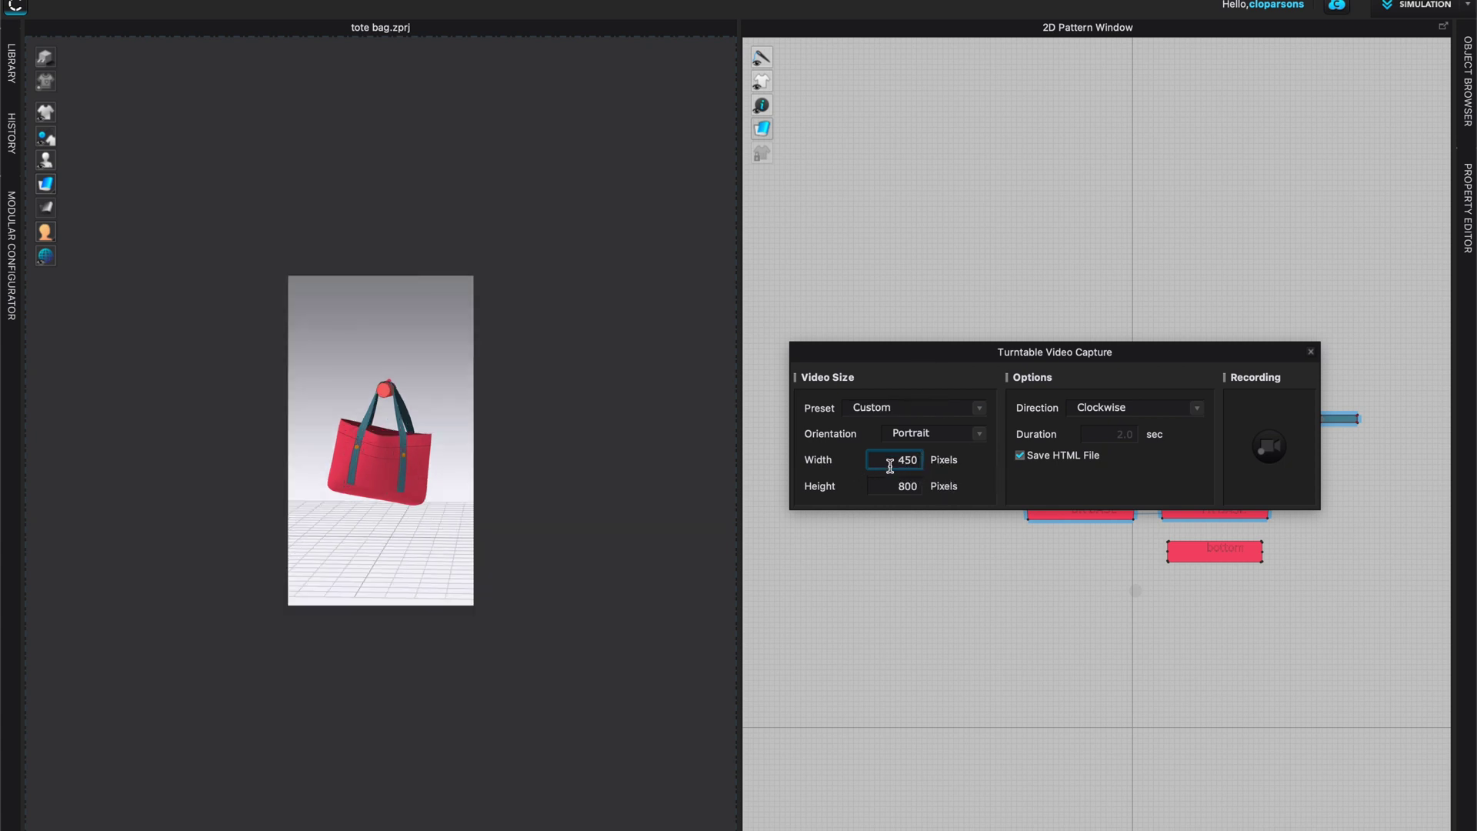
double_click(894, 464)
text(600)
Set the frame width to 600 pixels, keeping the 800 pixel height.
key(Tab)
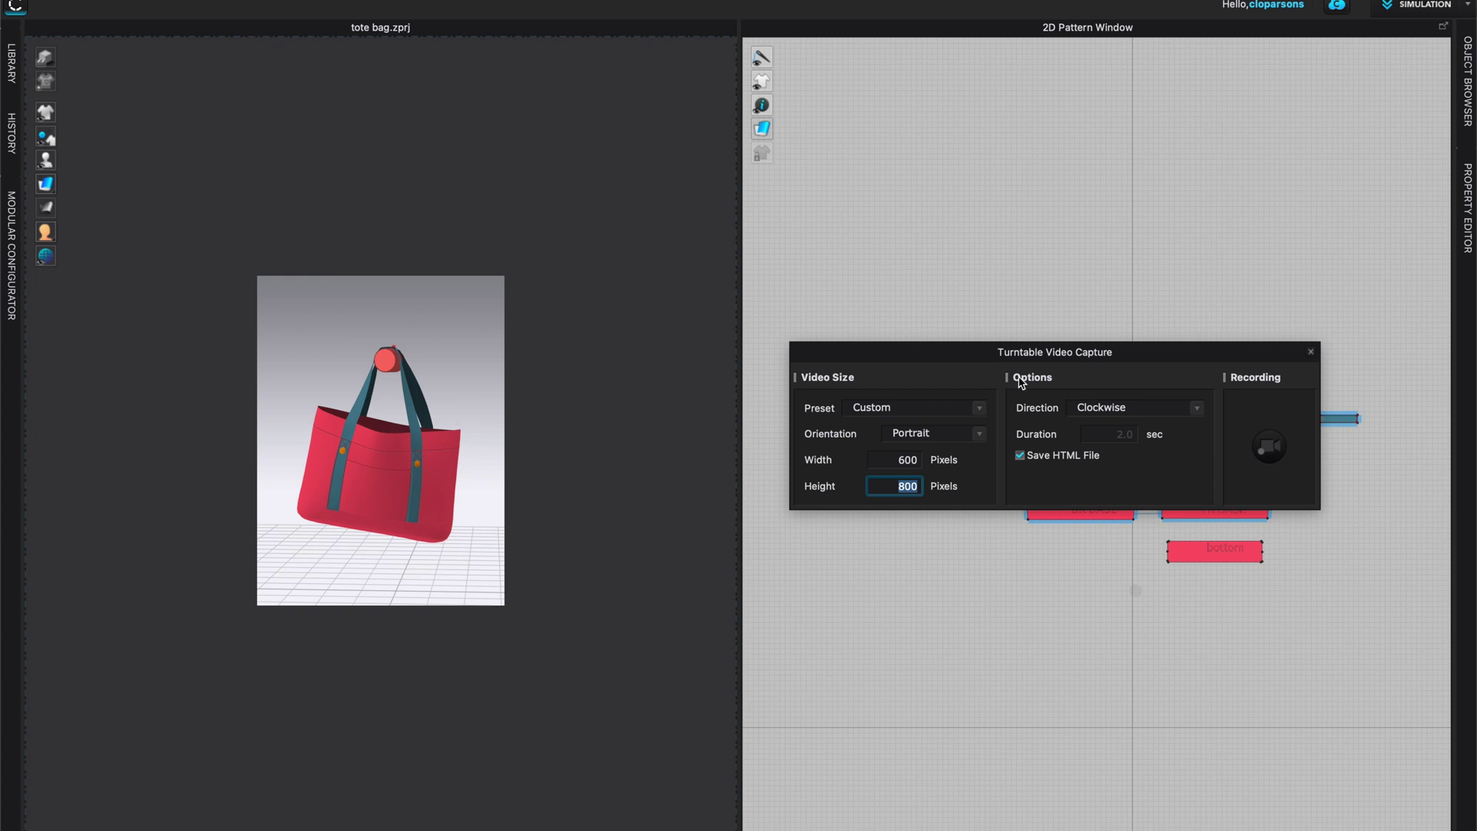
Keep the rotation Clockwise and turn off Save HTML File.
click(1201, 410)
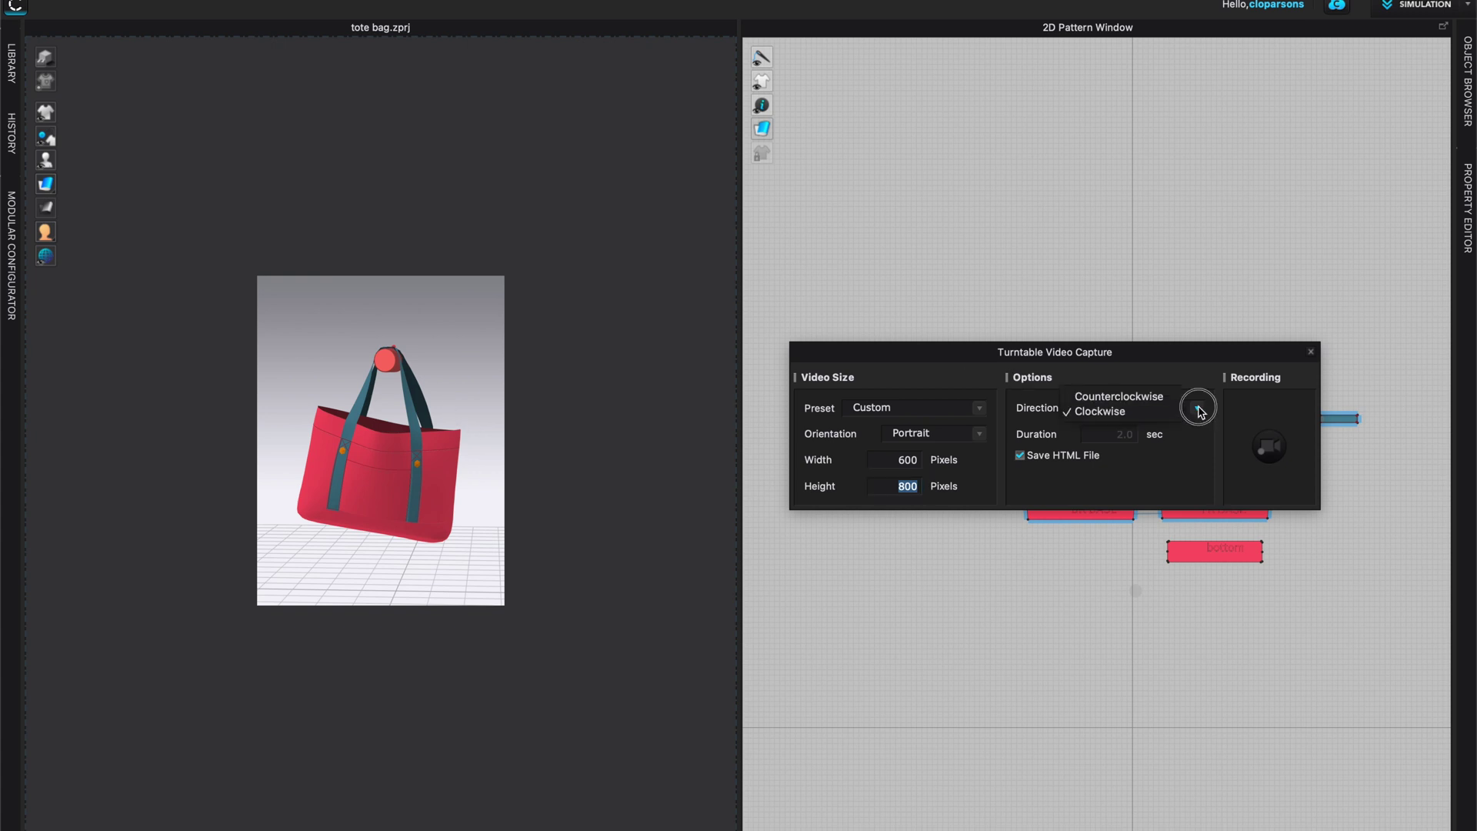
click(1147, 411)
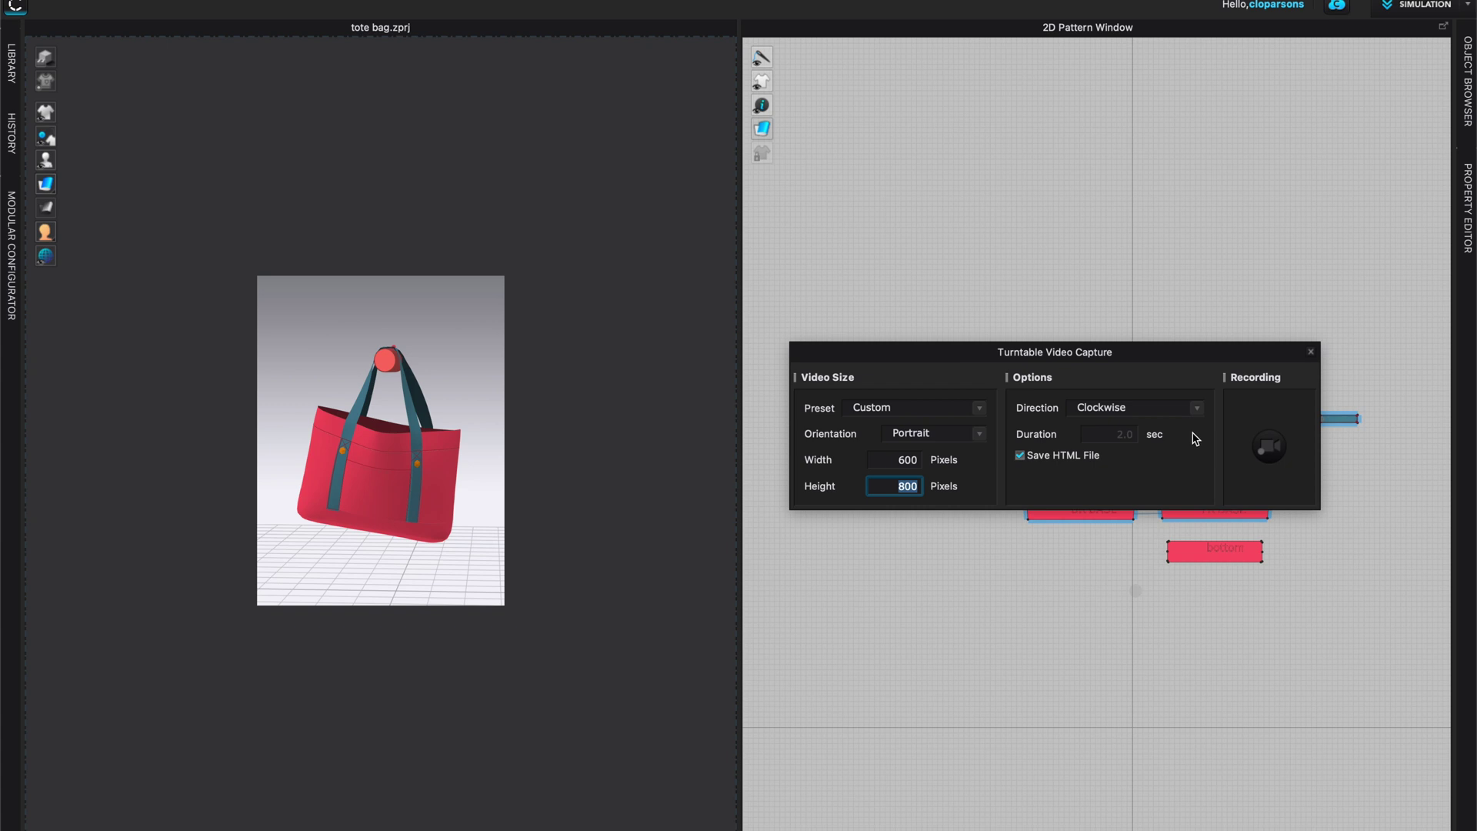
click(1116, 457)
text(5)
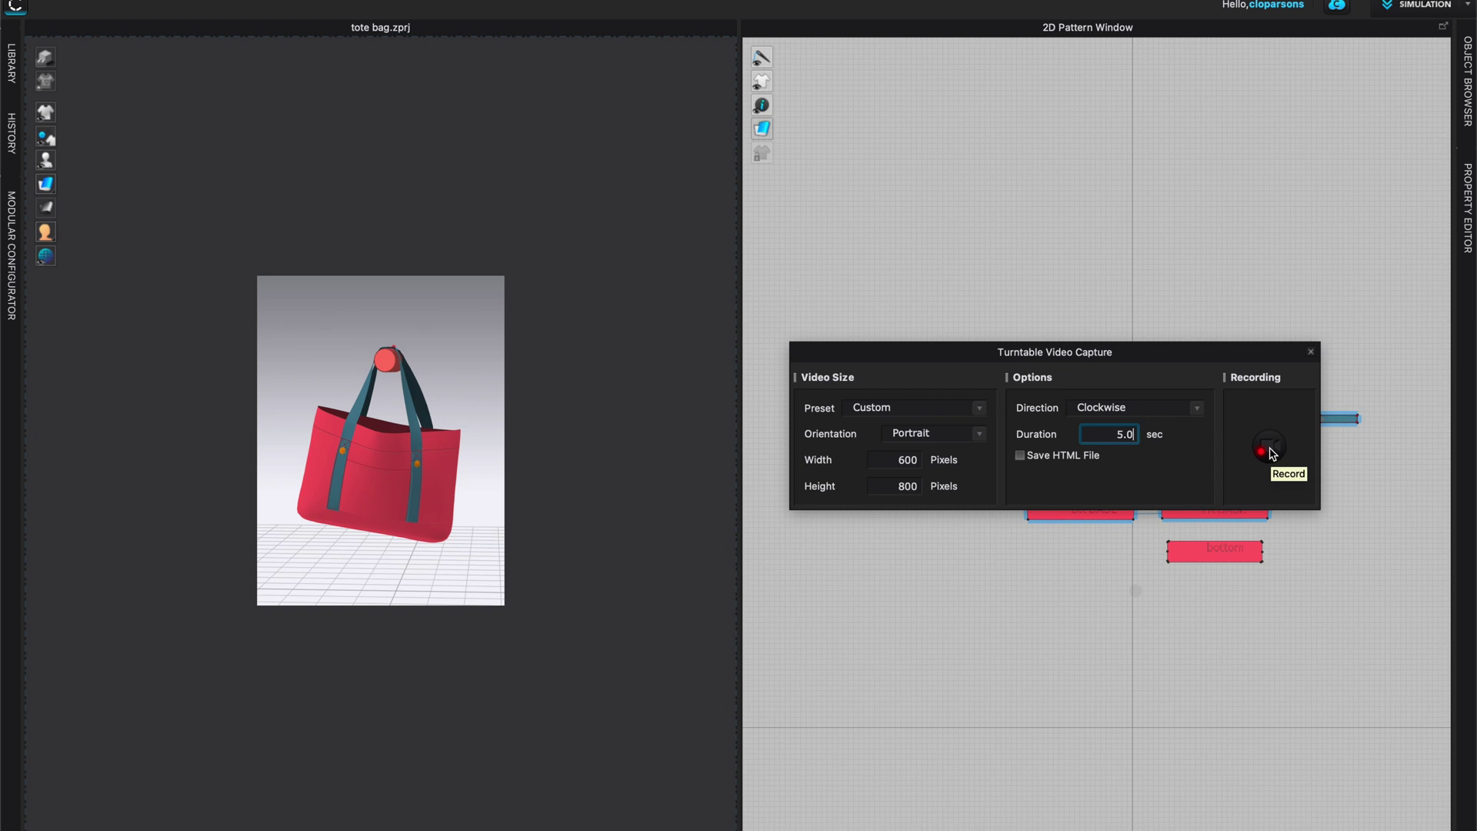
Record the turntable of the tote bag and play the preview.
click(1270, 451)
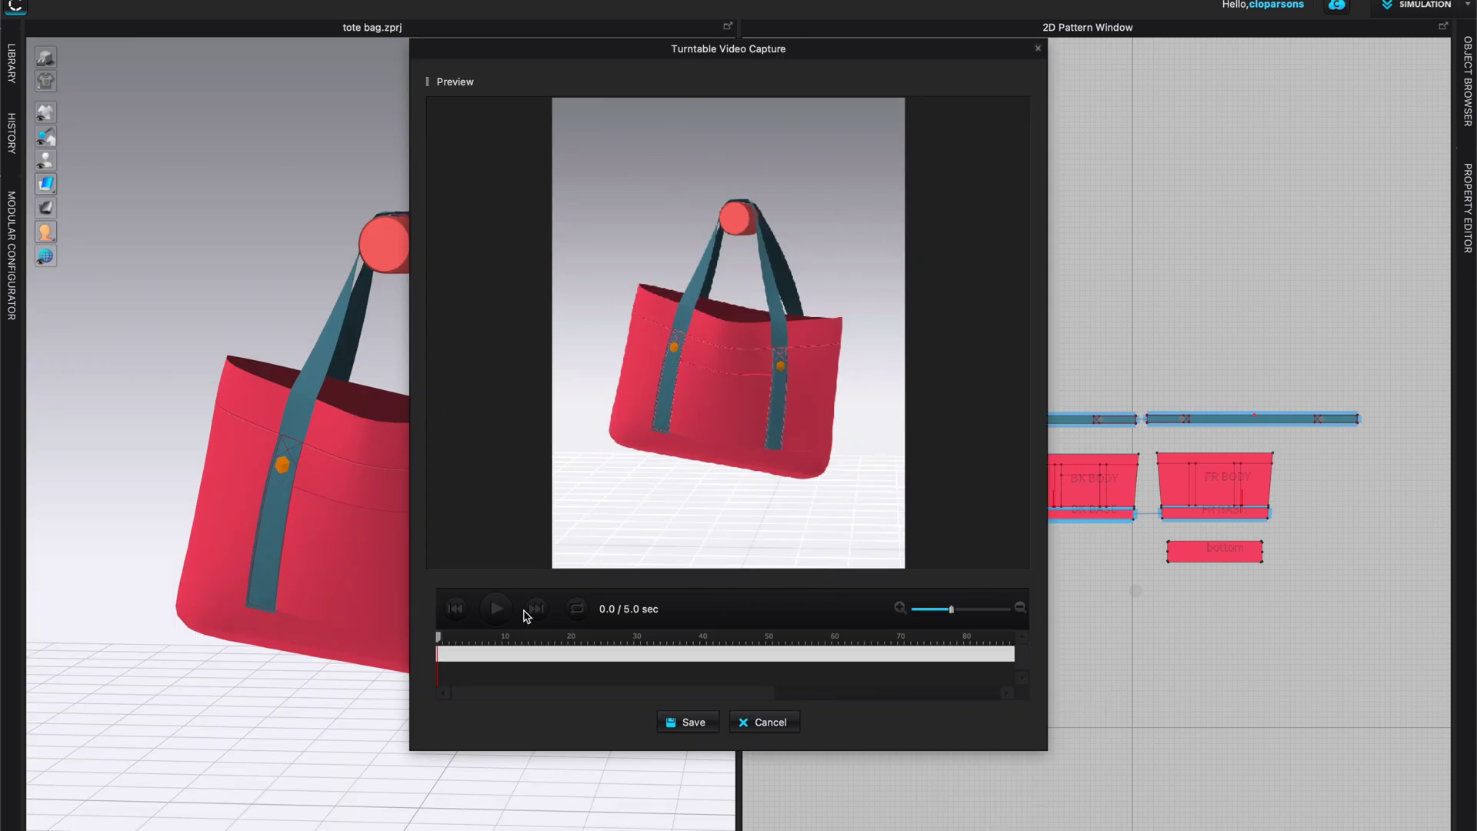
click(496, 610)
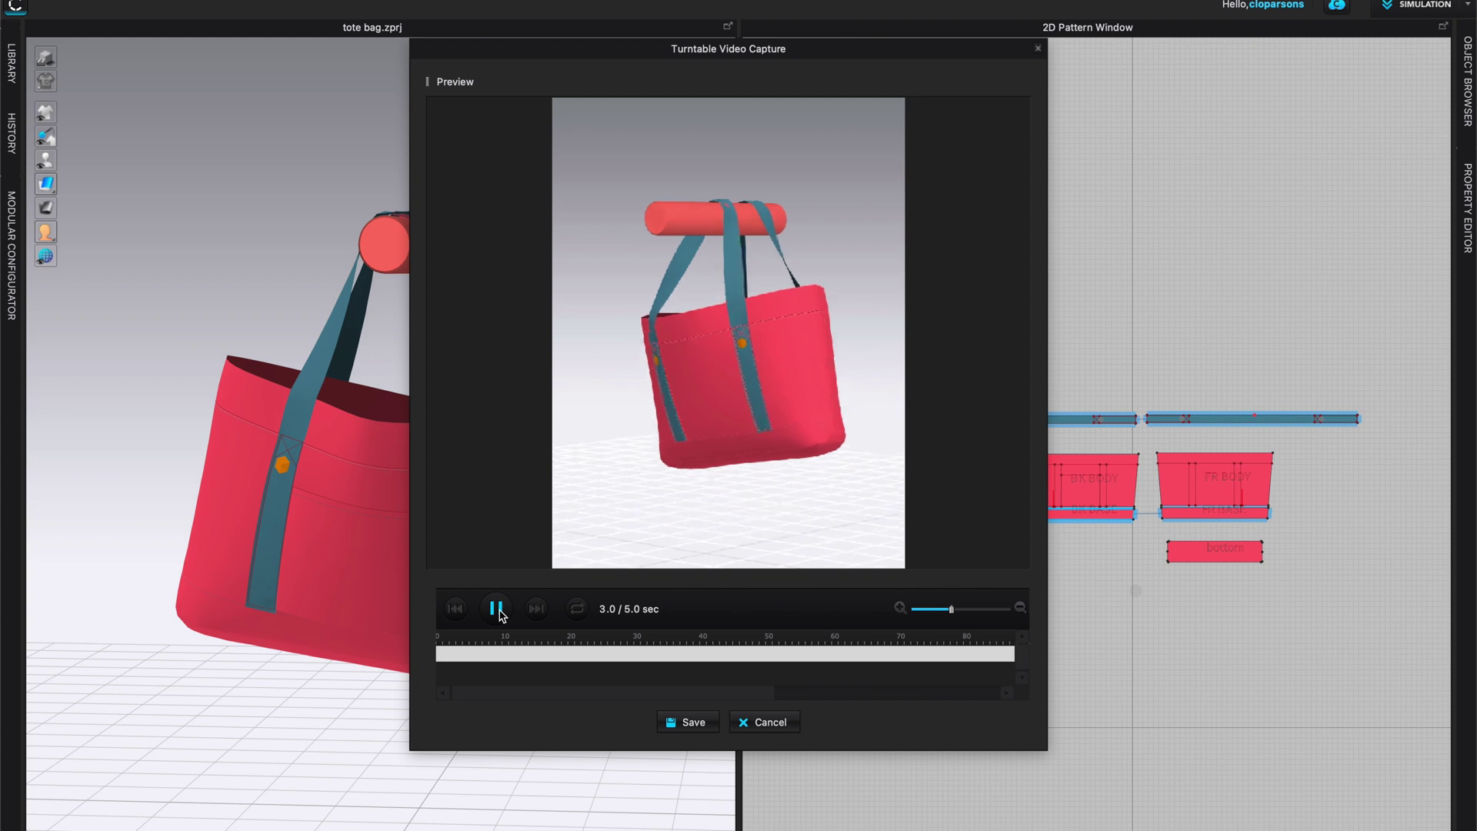
Save the video to the Desktop as 'test 1'.
click(693, 722)
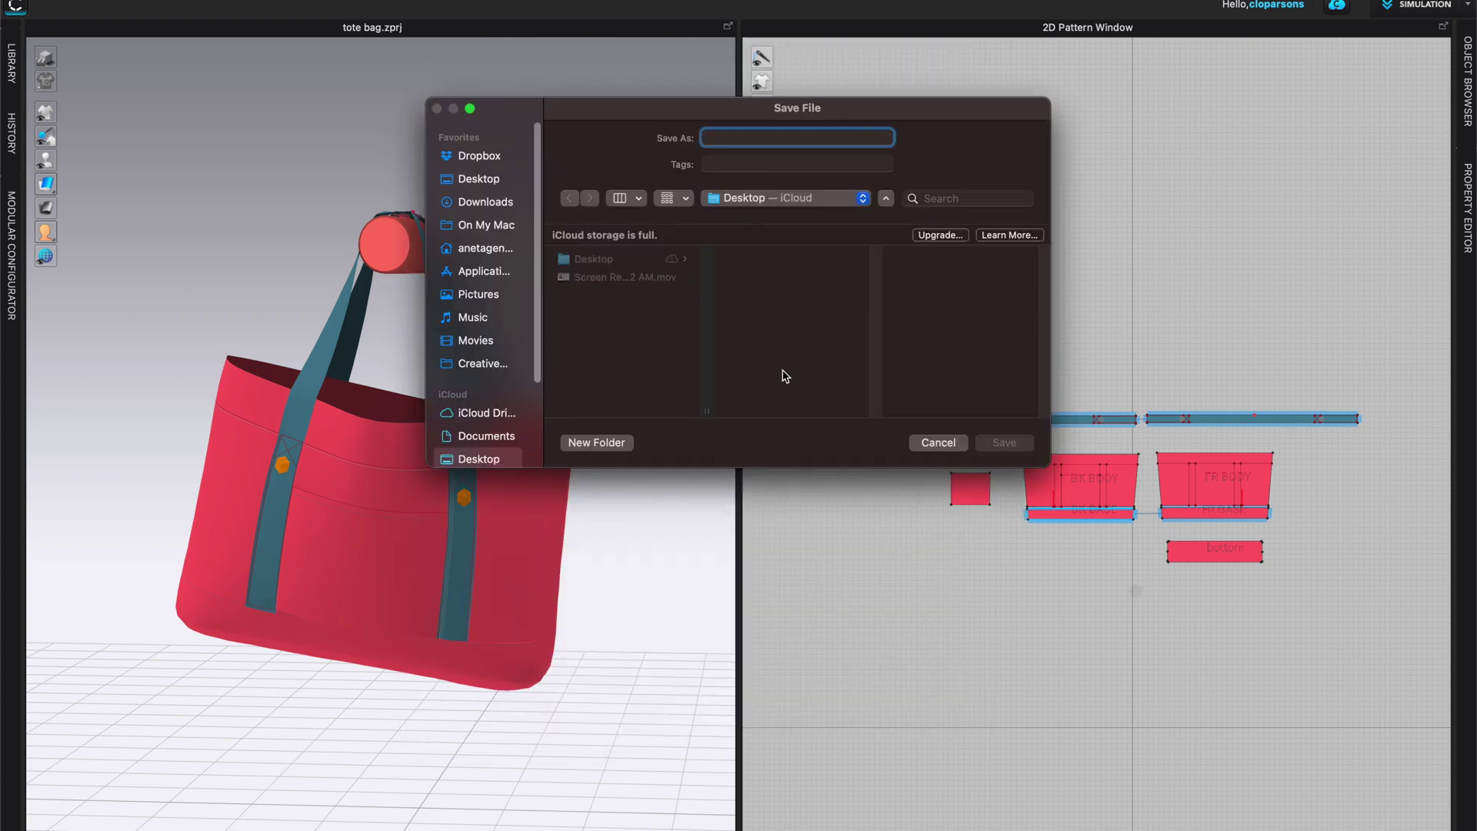
click(496, 179)
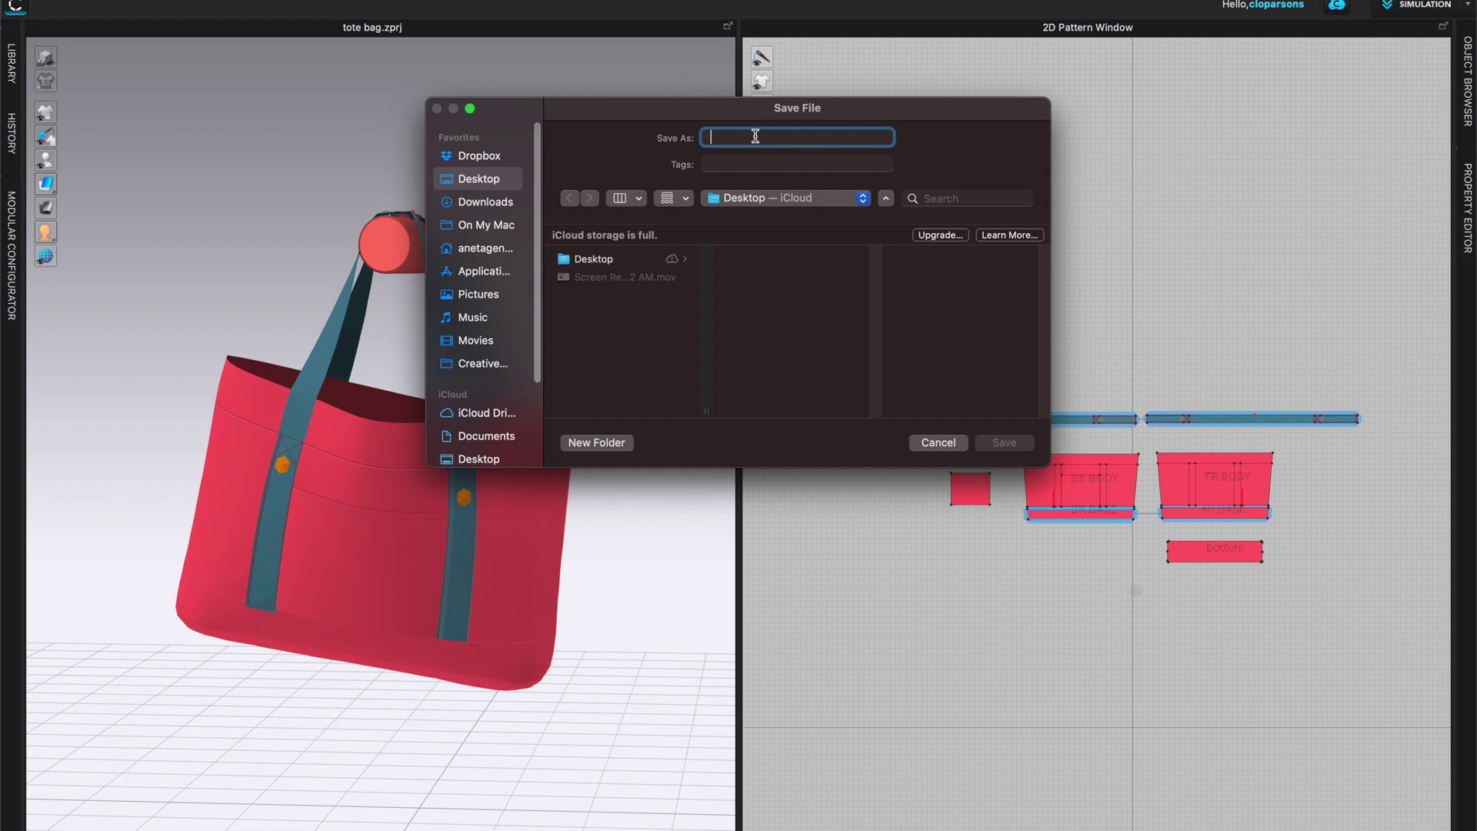
text(test 1)
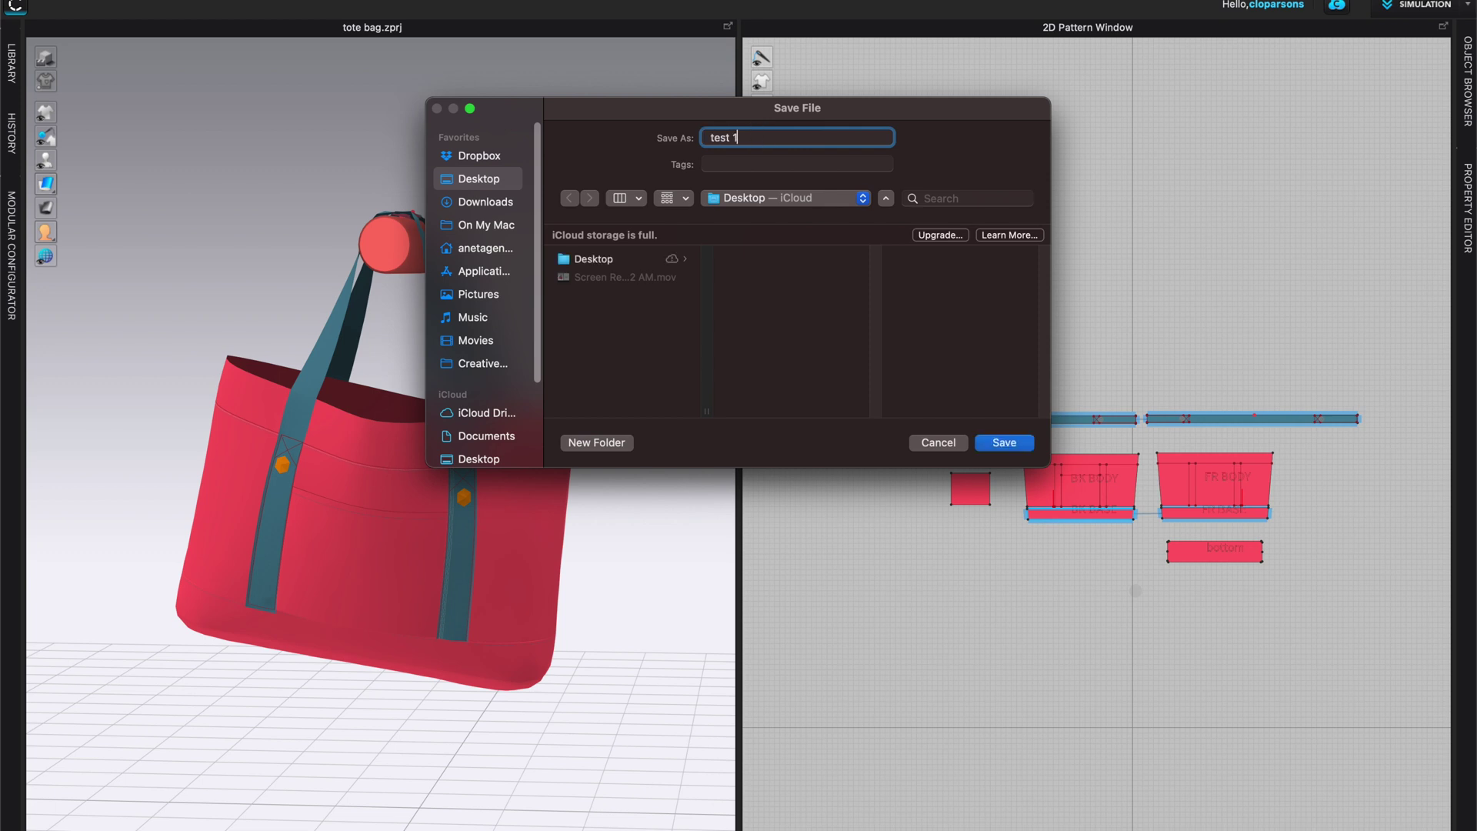
key(Return)
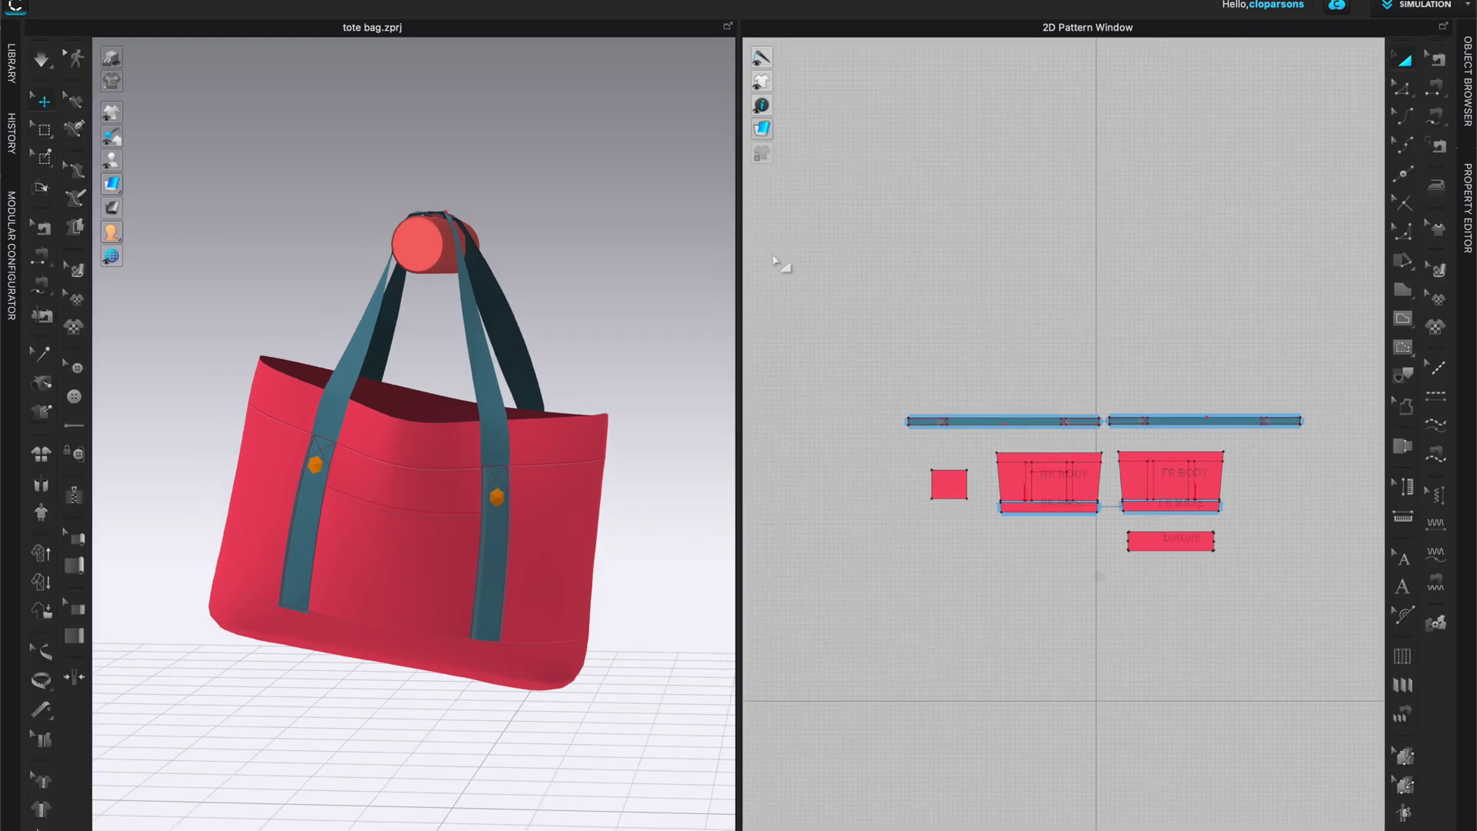
key(super+Tab)
Open test 1.mov from the Desktop in QuickTime Player.
key(super+Tab)
double_click(587, 227)
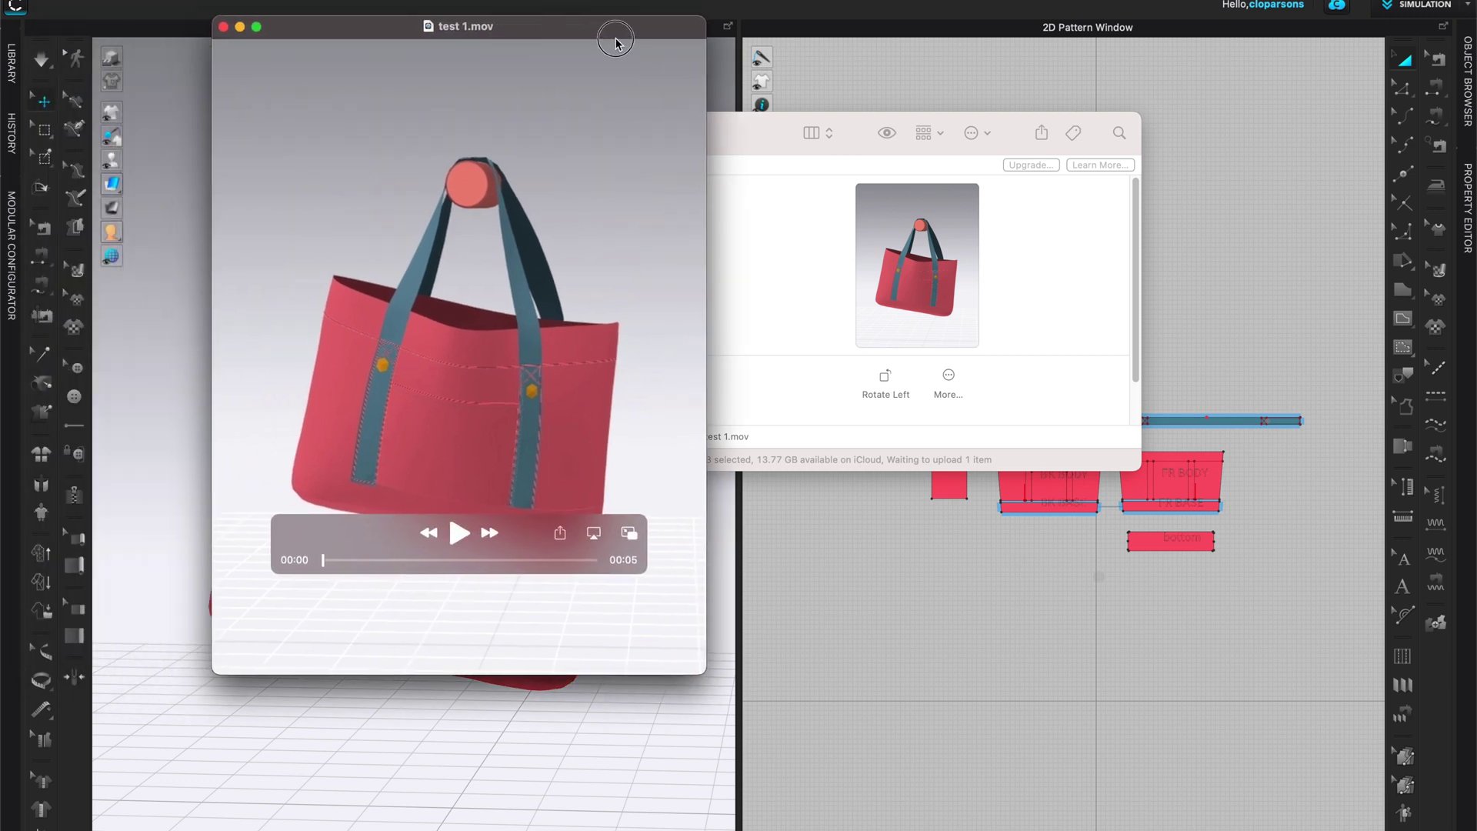
drag(440, 17, 714, 49)
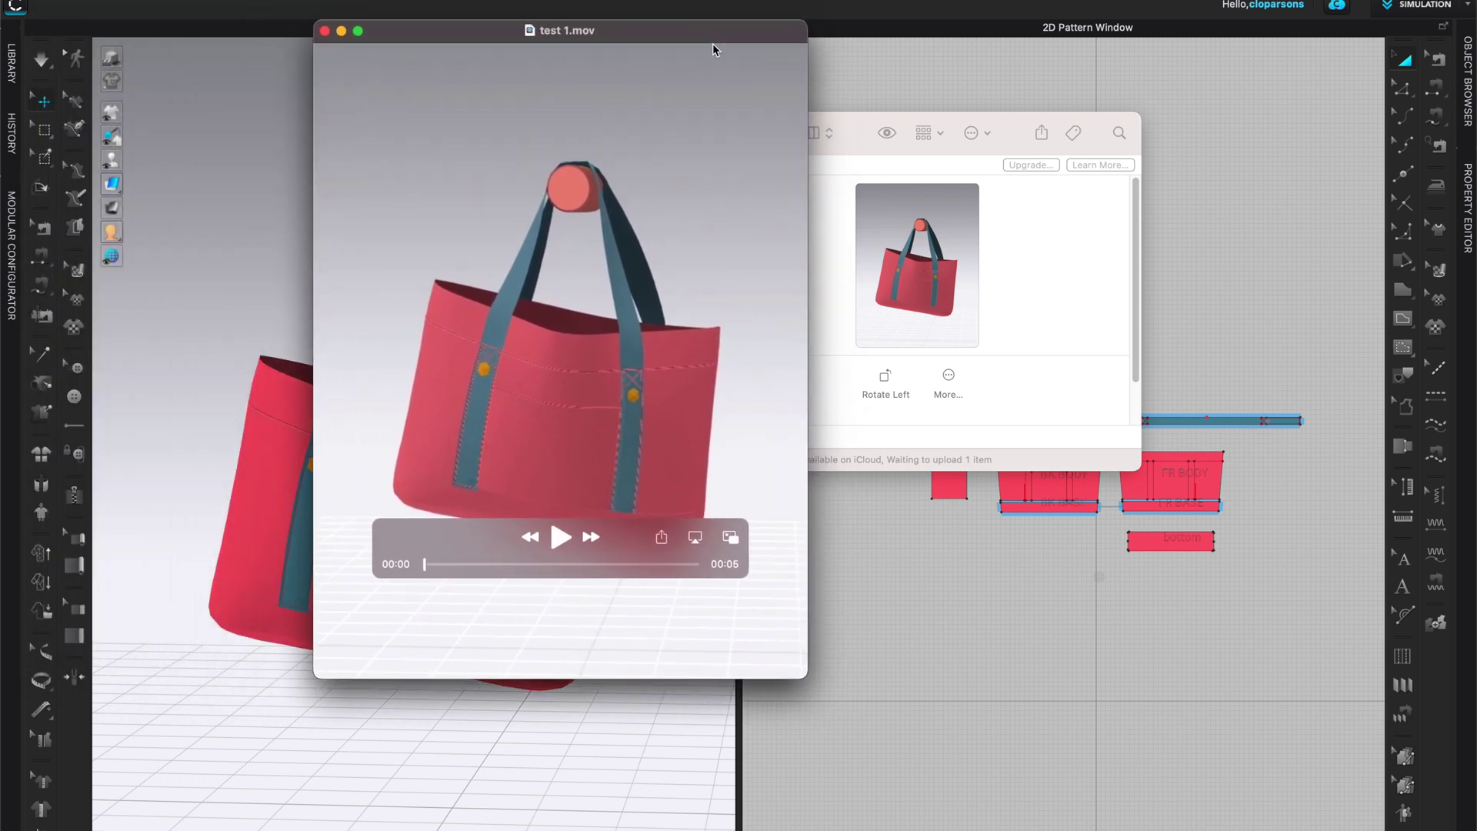
Play the rotating tote bag video through and replay it.
click(558, 539)
click(560, 538)
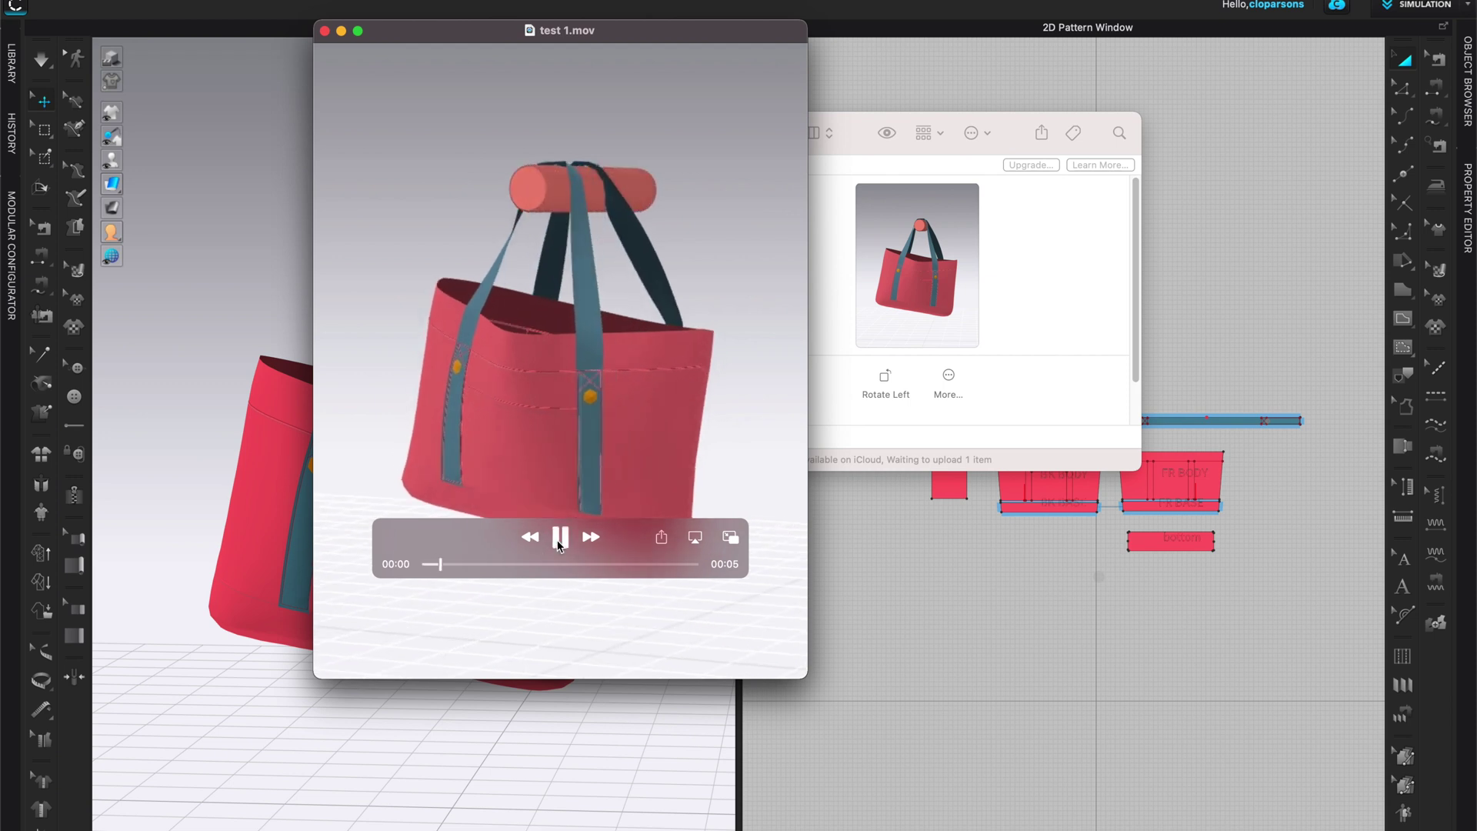